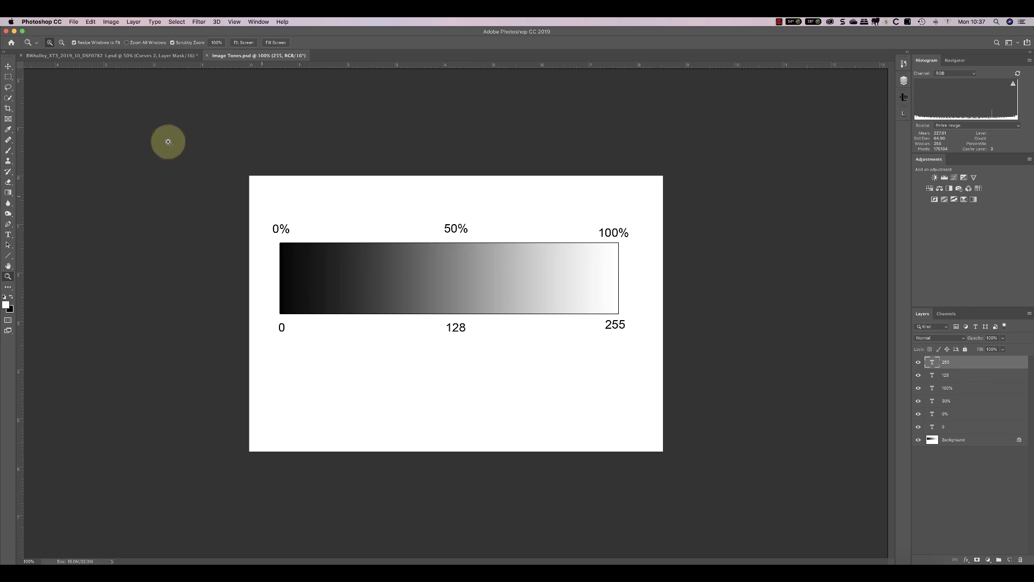
Switch to the lake jetty photo and show the properties of its Curves adjustment layer beside the image.
click(102, 56)
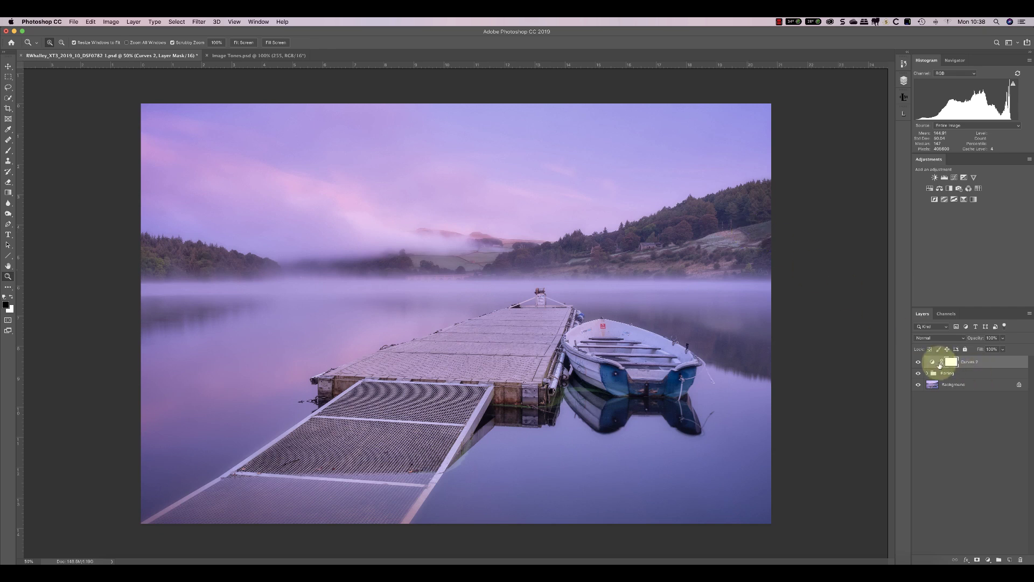
click(235, 21)
mouse_move(258, 21)
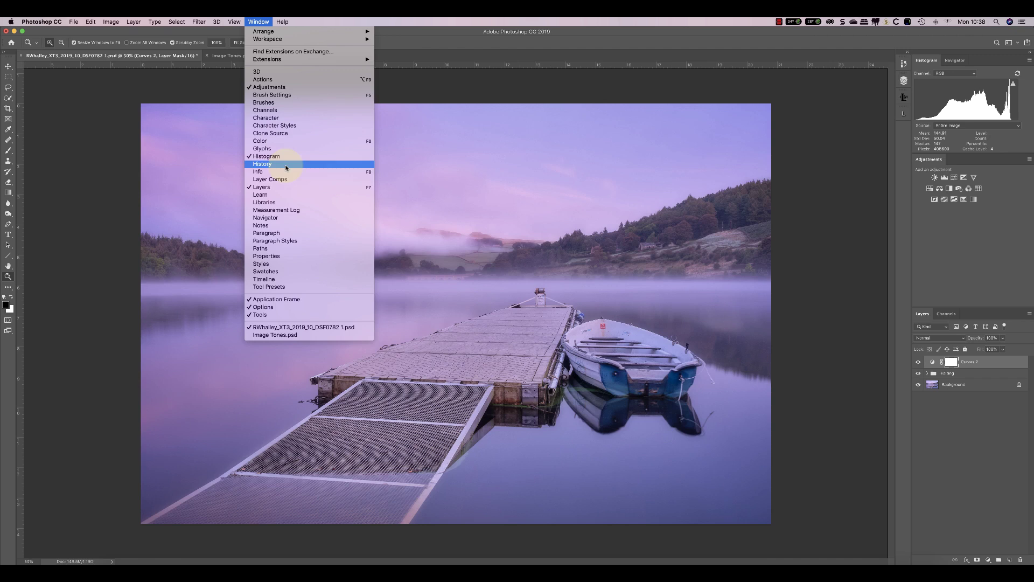
click(272, 256)
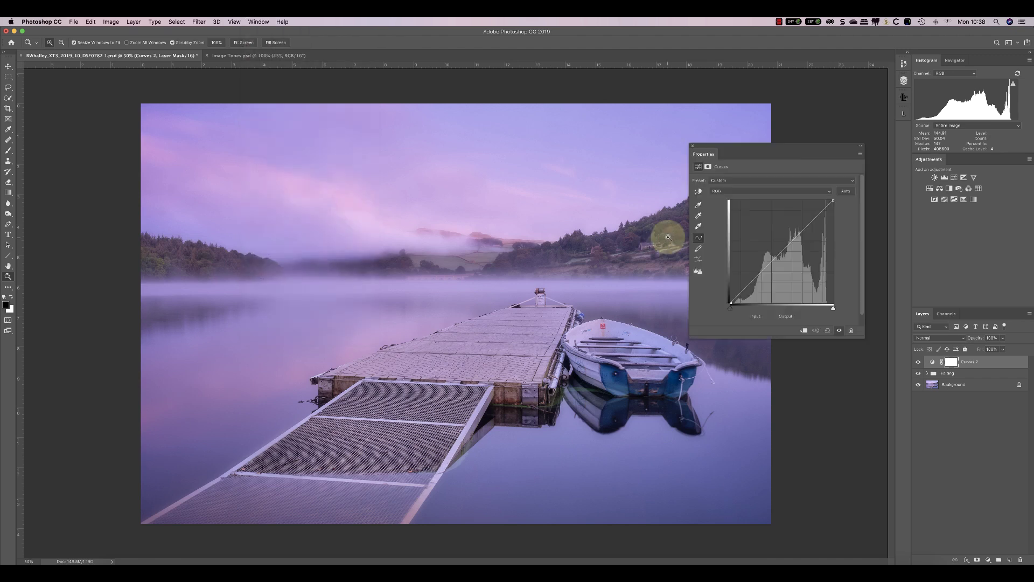
drag(778, 146, 732, 124)
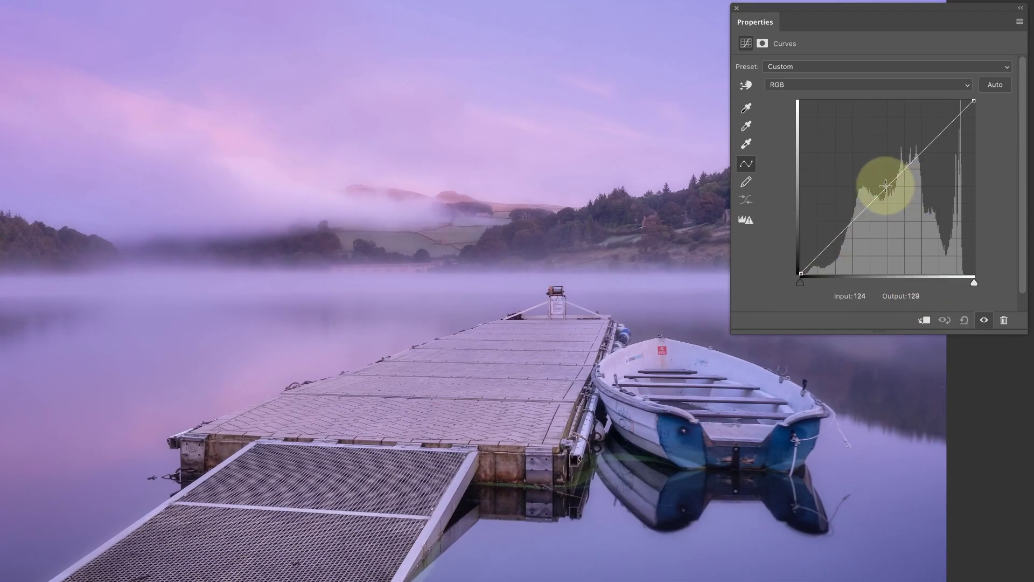
Add a midtone point at input 128 on the RGB curve and raise its output to 154.
drag(882, 179, 1009, 208)
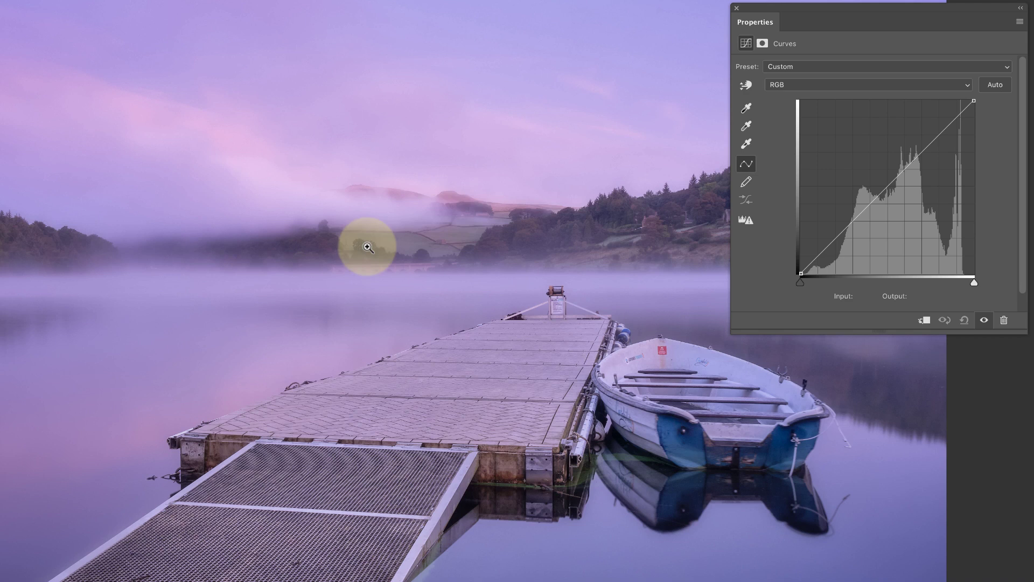
click(747, 85)
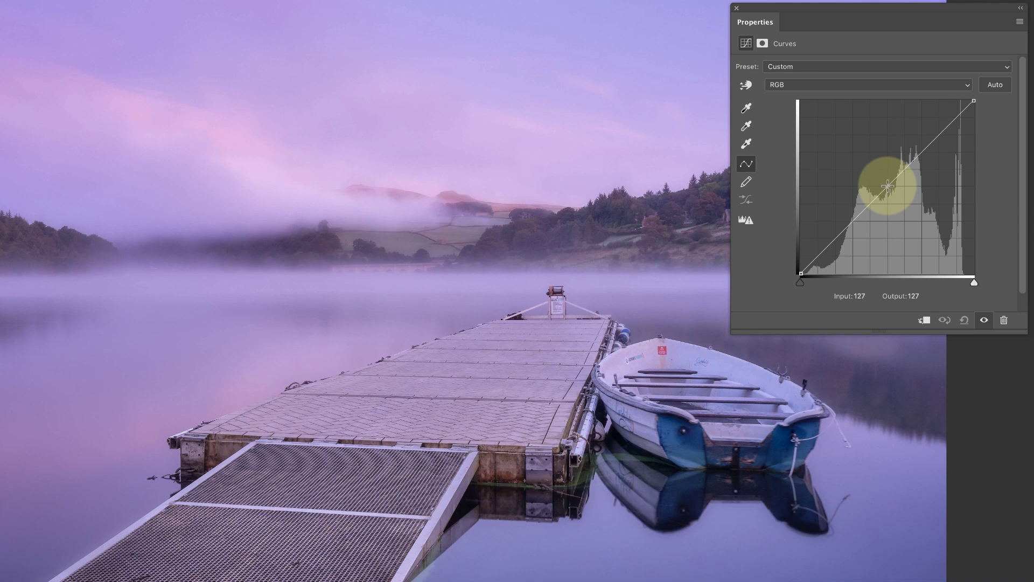
click(888, 186)
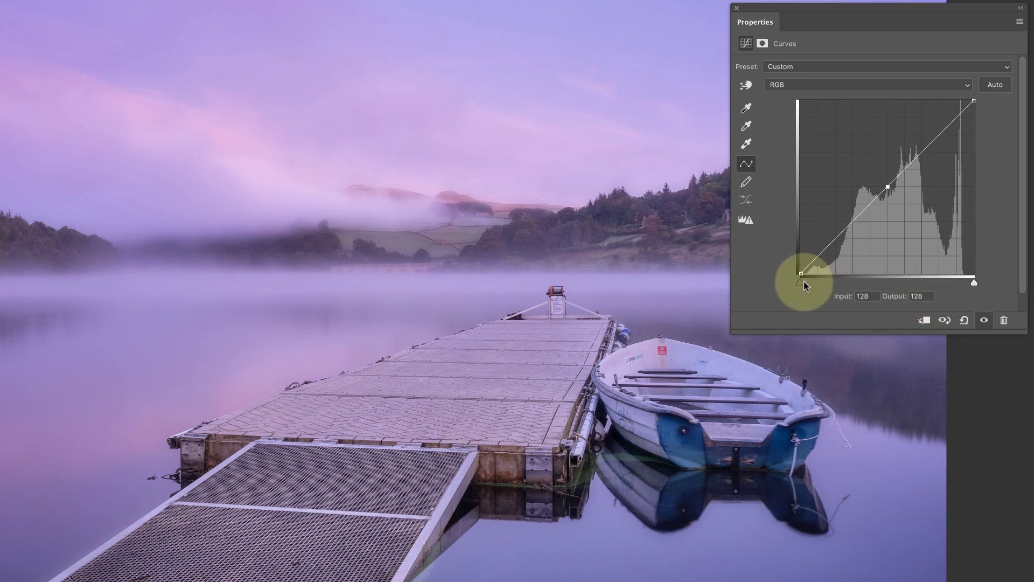
click(888, 187)
drag(888, 187, 888, 168)
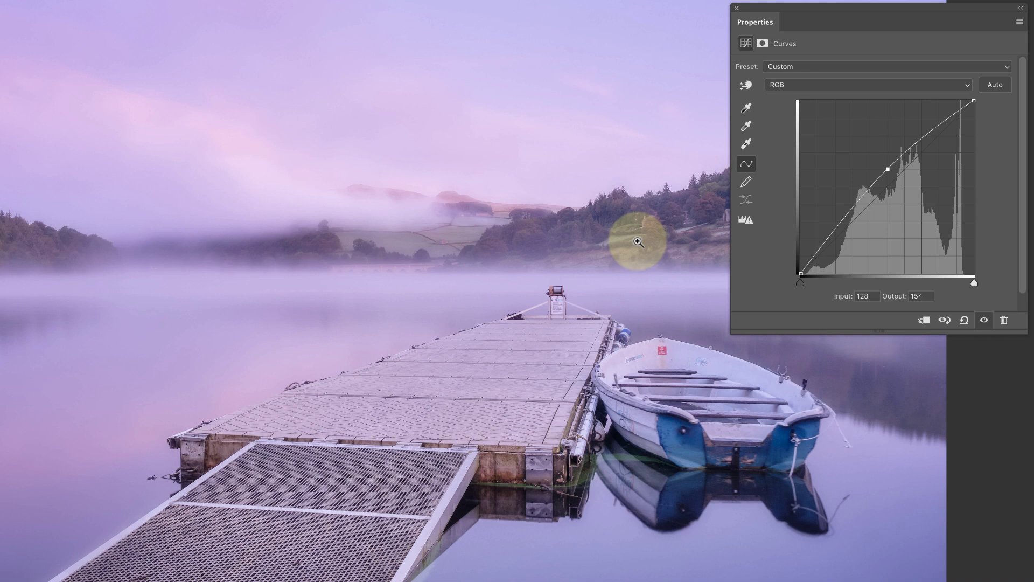
Compare the photo with and without the Curves adjustment, and toggle the curve grid between coarse and fine divisions.
click(984, 321)
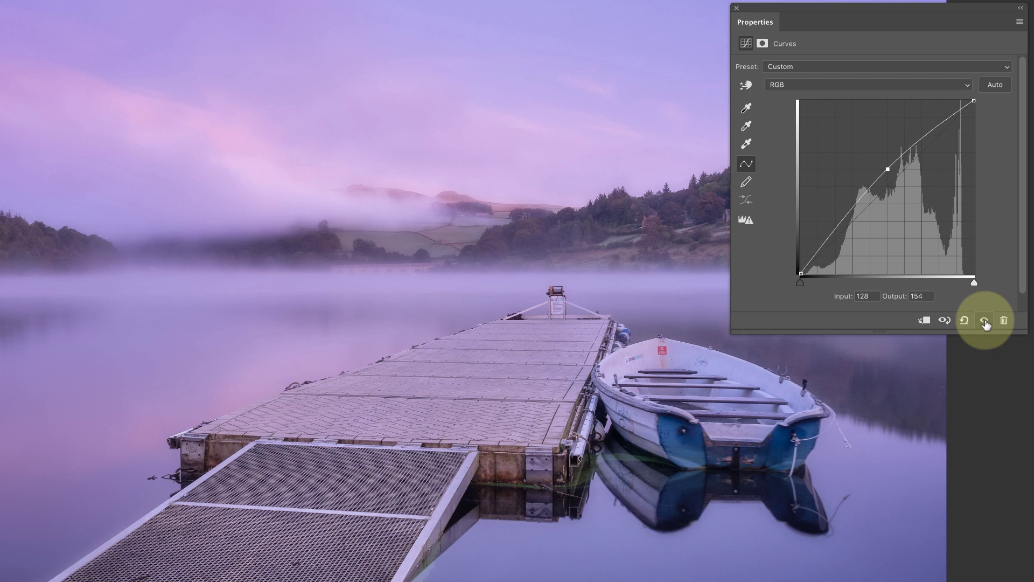
click(984, 320)
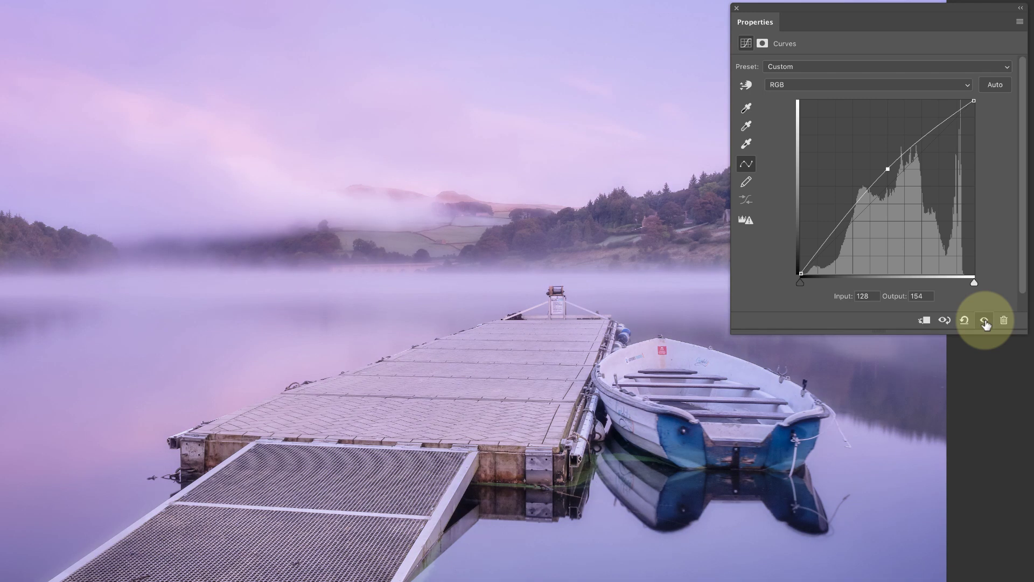
click(985, 321)
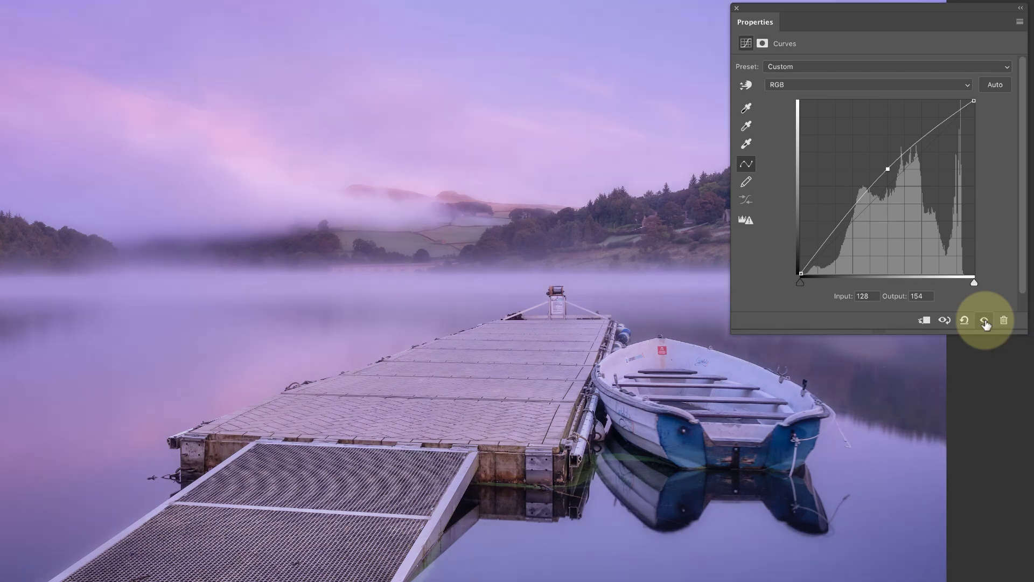
click(985, 321)
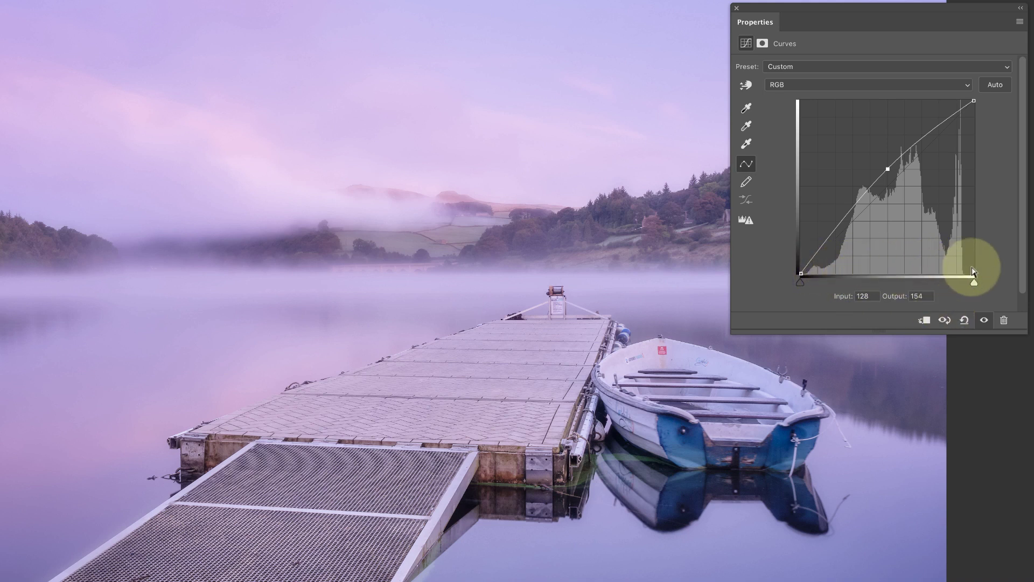
alt+click(881, 259)
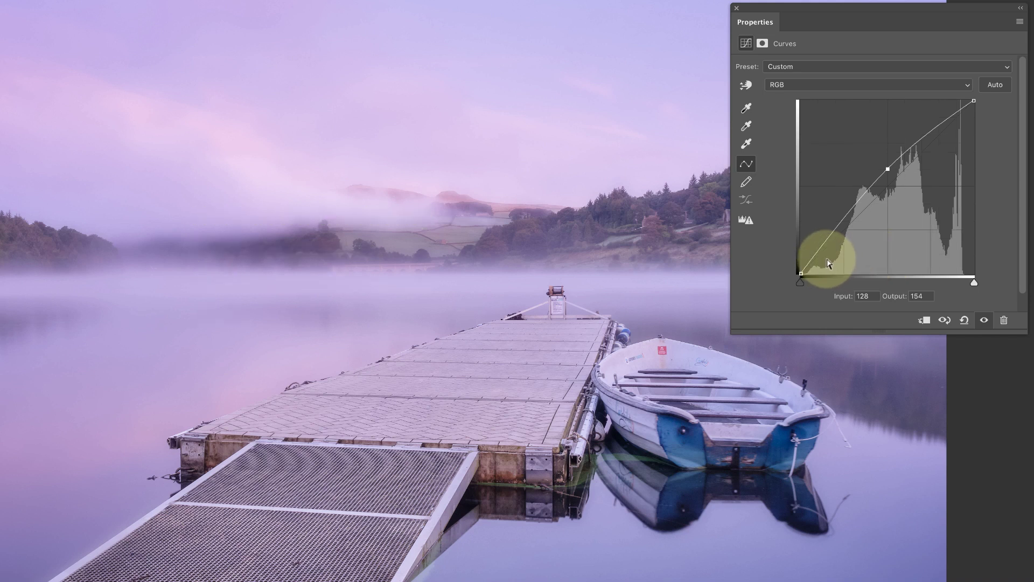
alt+click(857, 263)
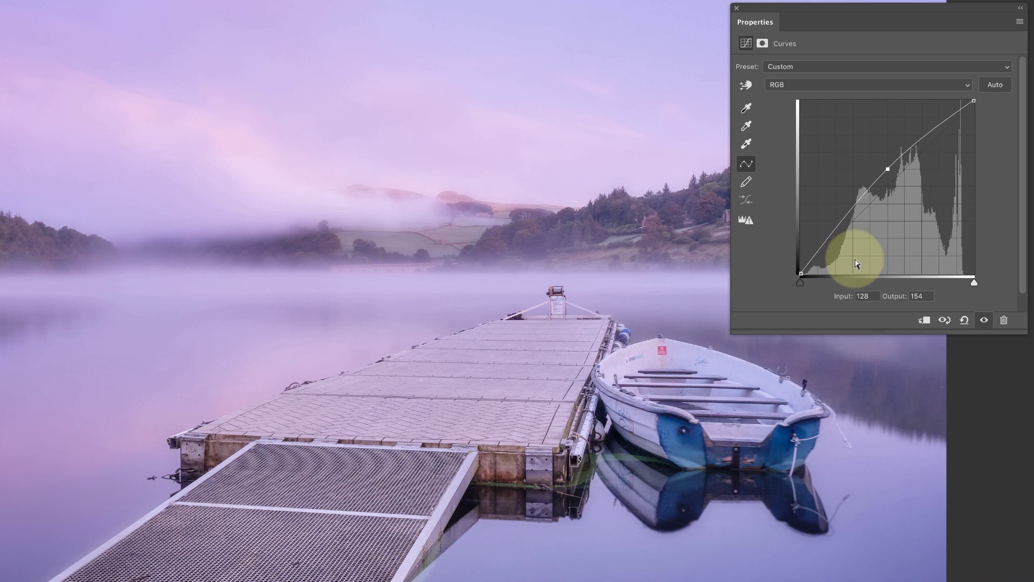
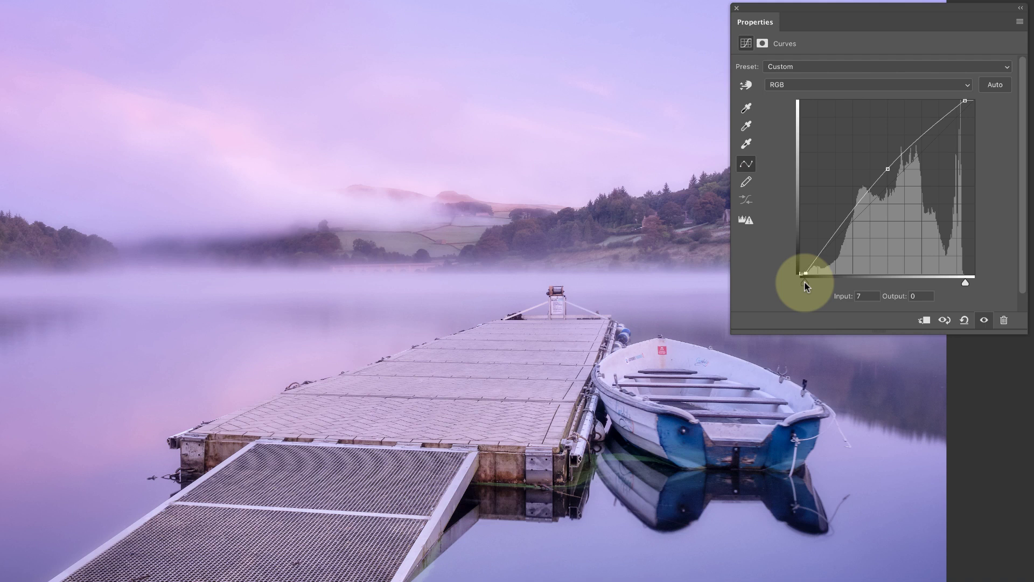
Adjust the RGB curve's black point with the clipping preview, settling it at input 0 and output 2.
drag(804, 281, 803, 282)
key(alt)
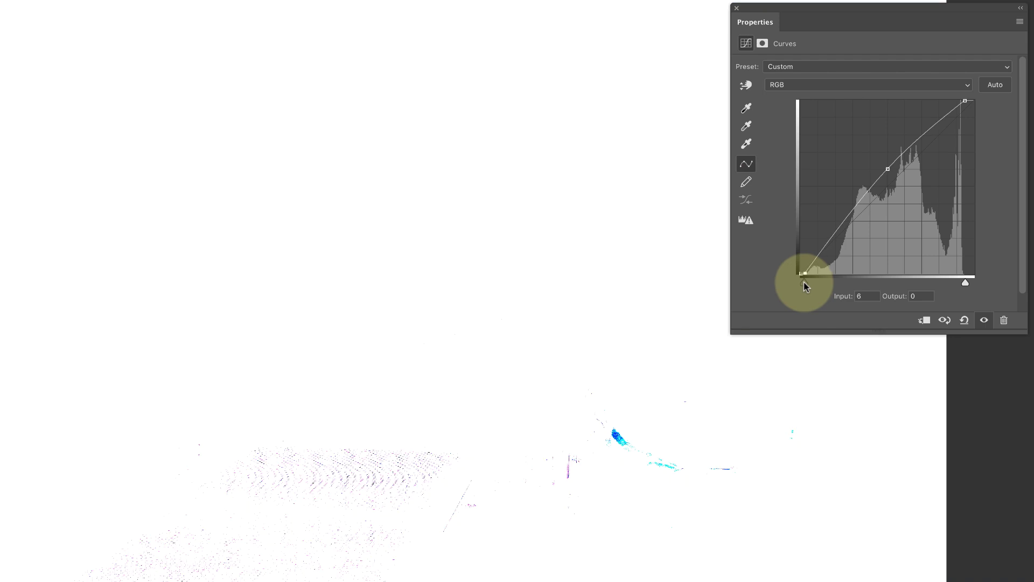
drag(803, 282, 803, 282)
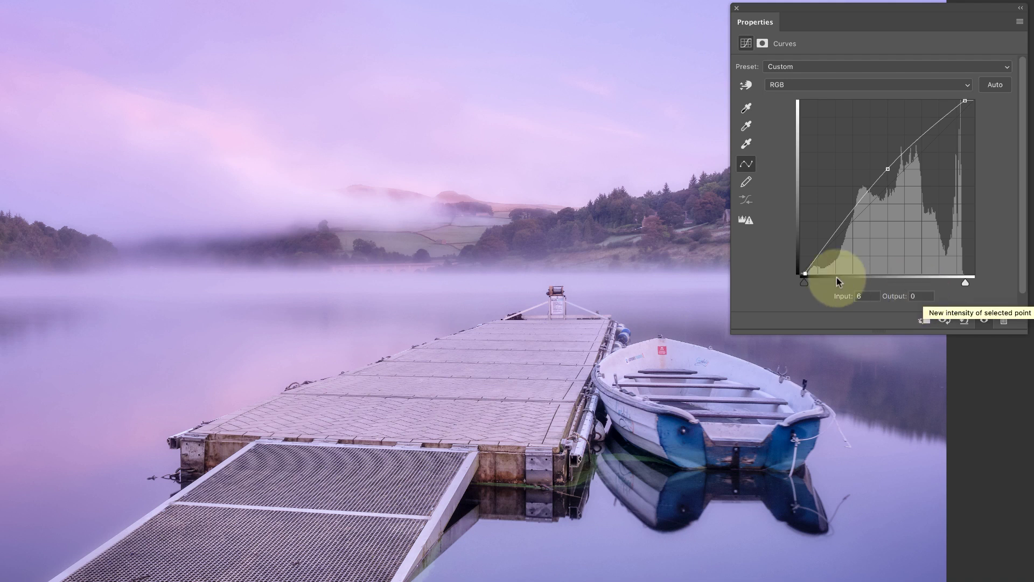
drag(802, 274, 800, 258)
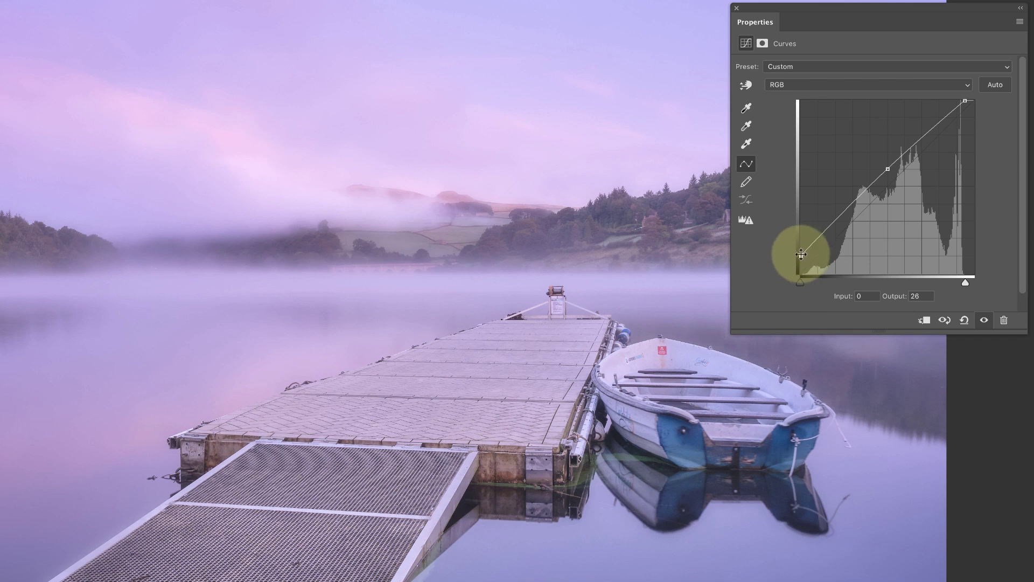
drag(801, 255, 800, 273)
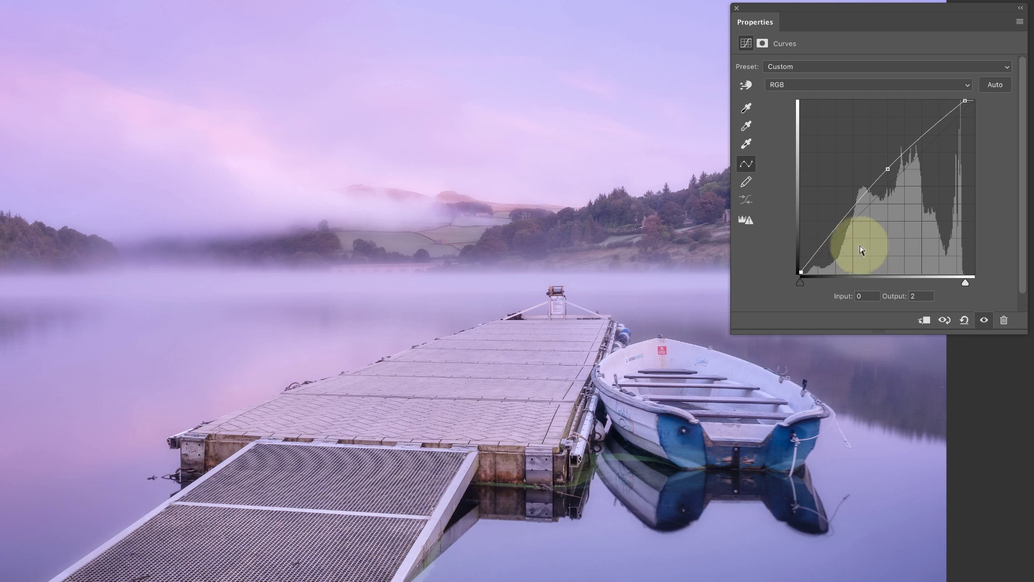
Add a darker-tone point on the RGB curve below the midtone point and set its input and output both to 77.
click(853, 205)
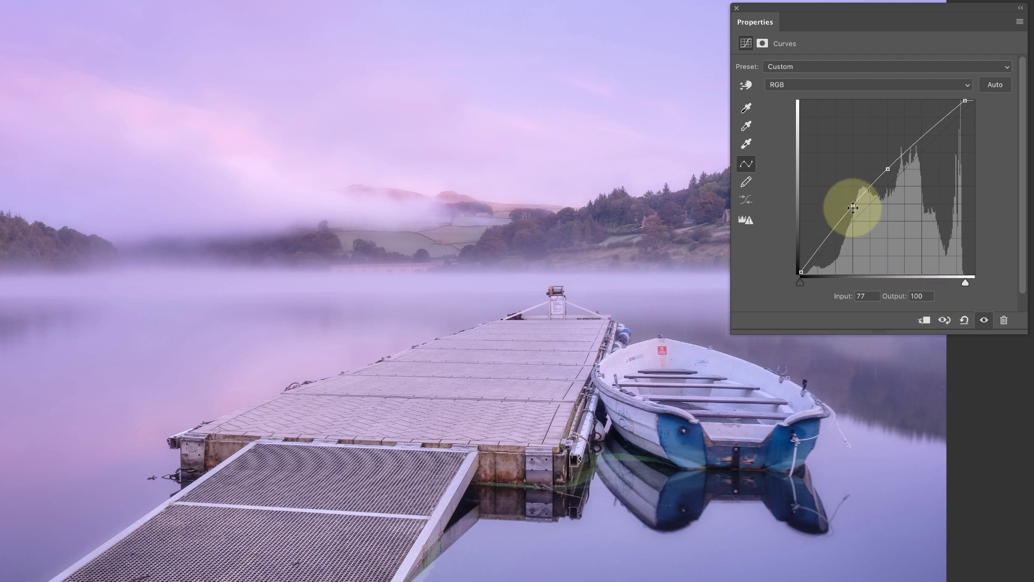
drag(854, 207, 852, 221)
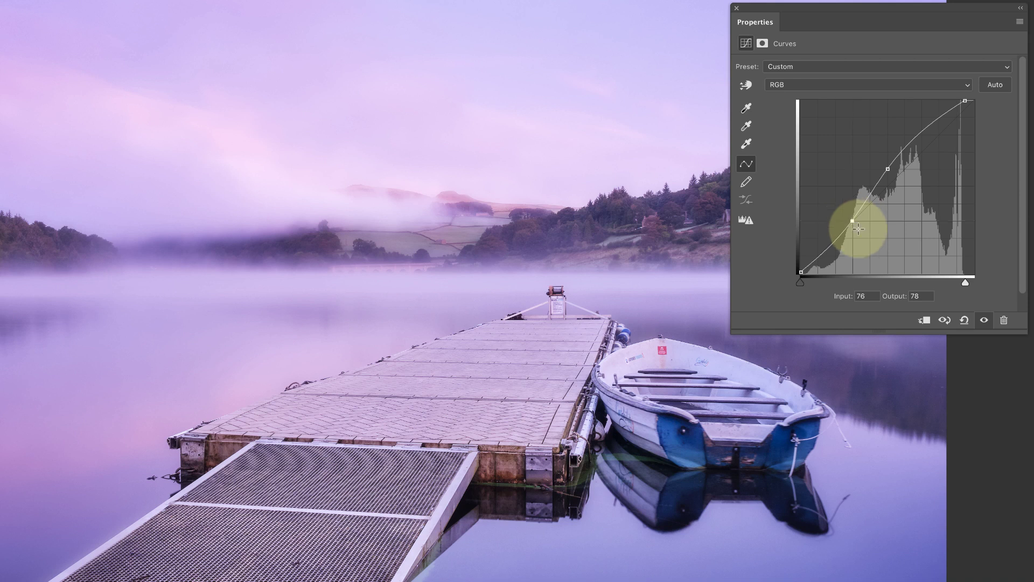
click(860, 297)
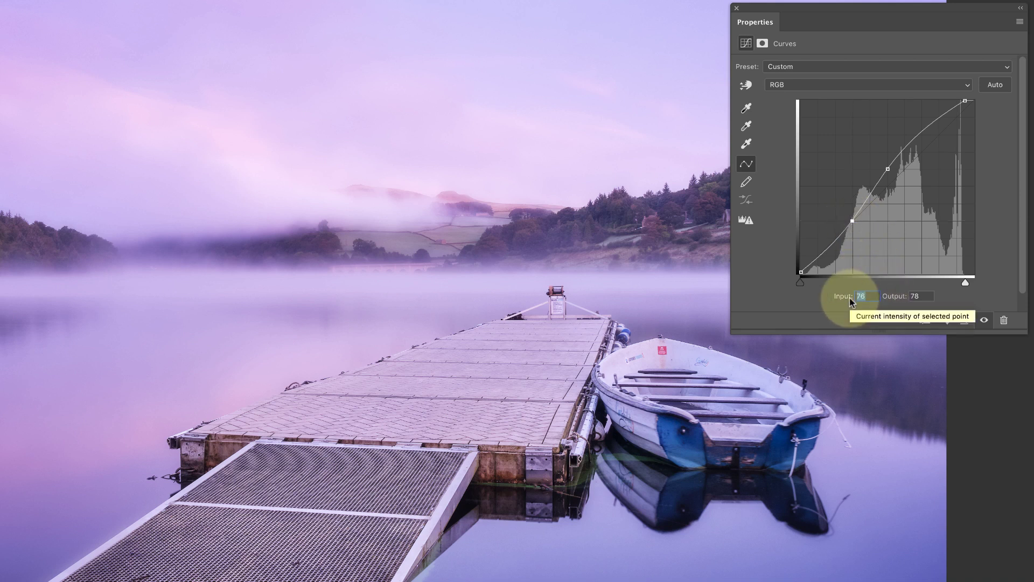
text(77)
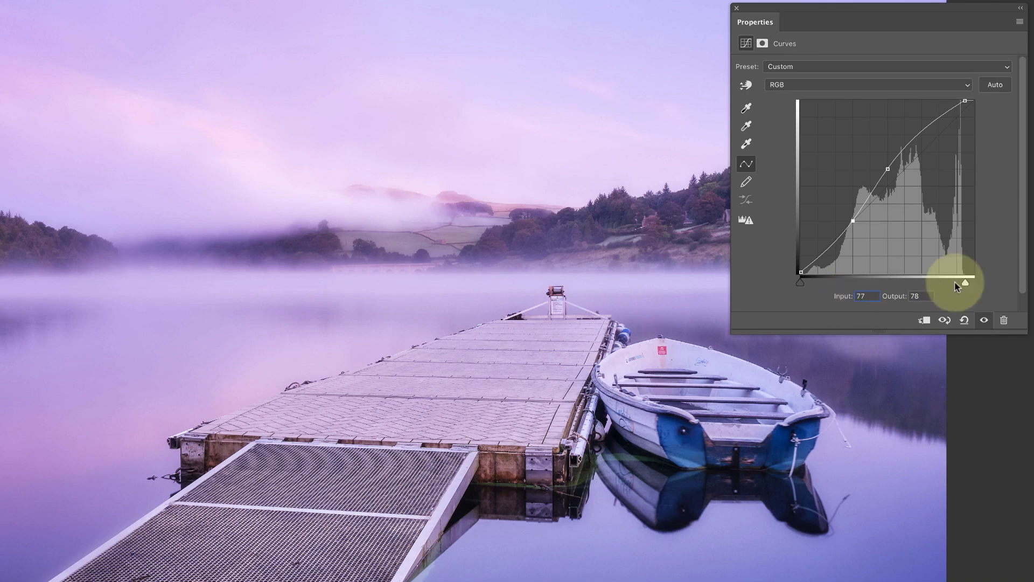
click(916, 296)
text(77)
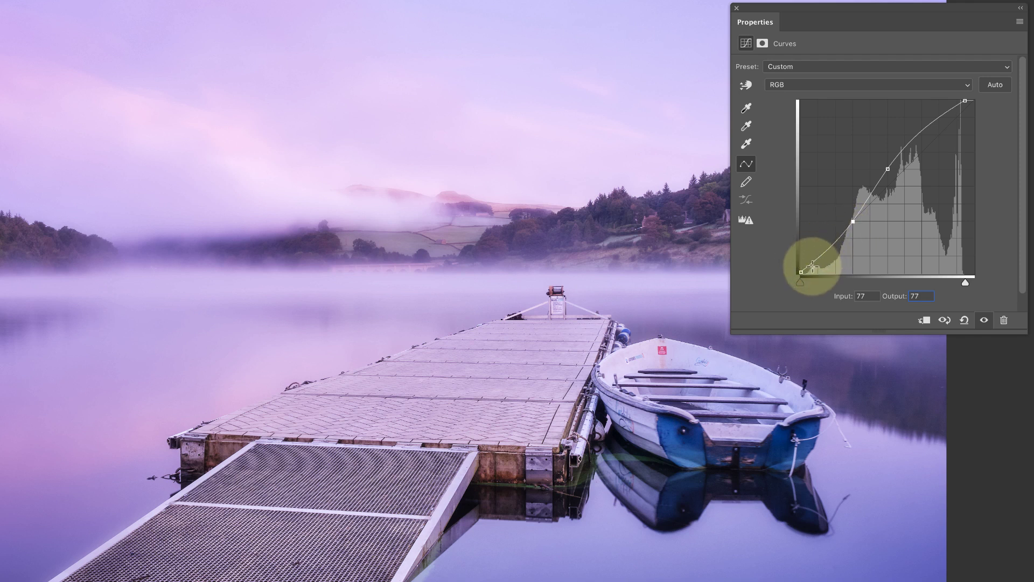
Add a deep-shadow point at input 42, output 41 on the curve and compare the photo with and without the adjustment.
click(833, 243)
drag(833, 243, 830, 245)
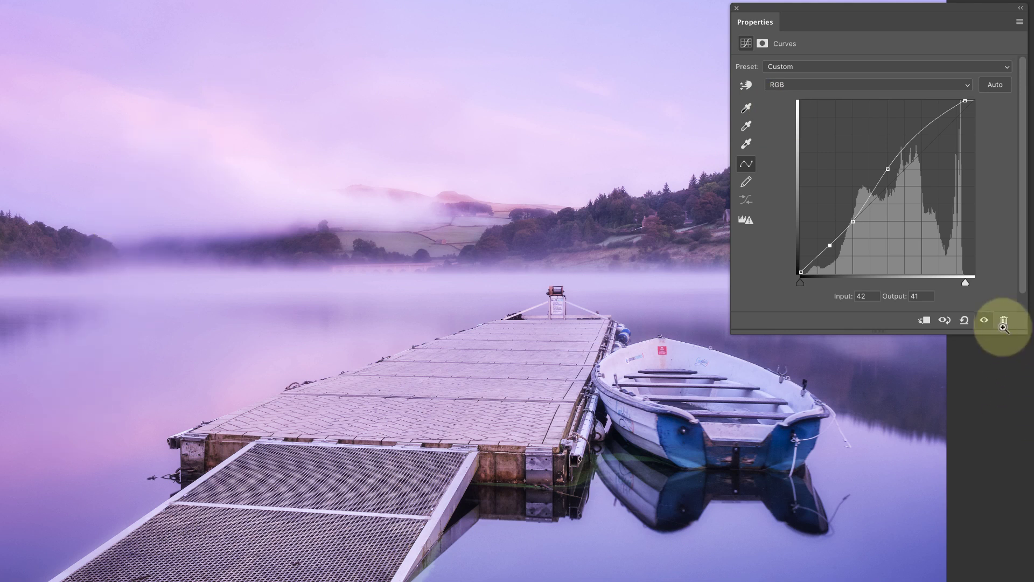
click(985, 320)
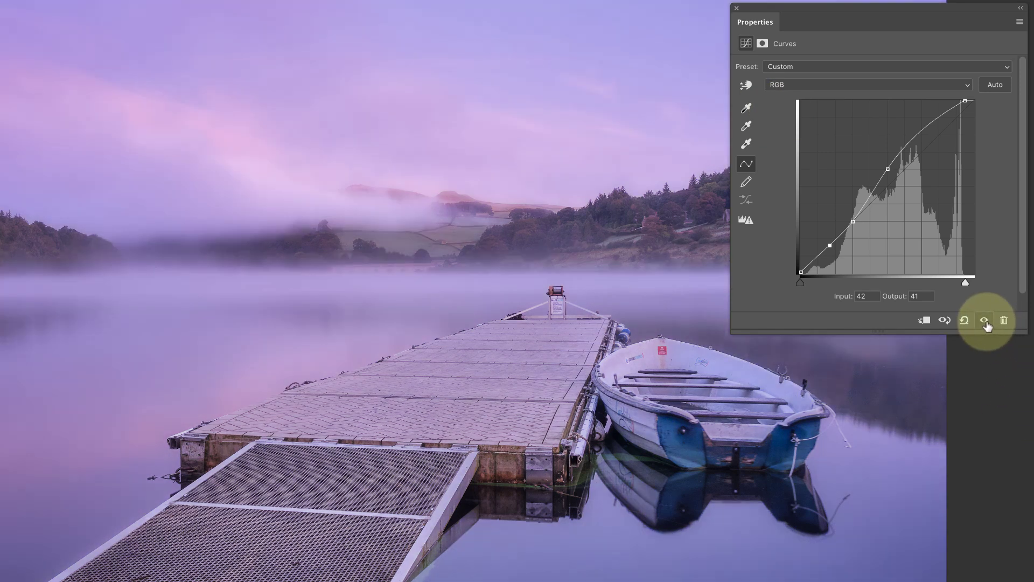
click(984, 320)
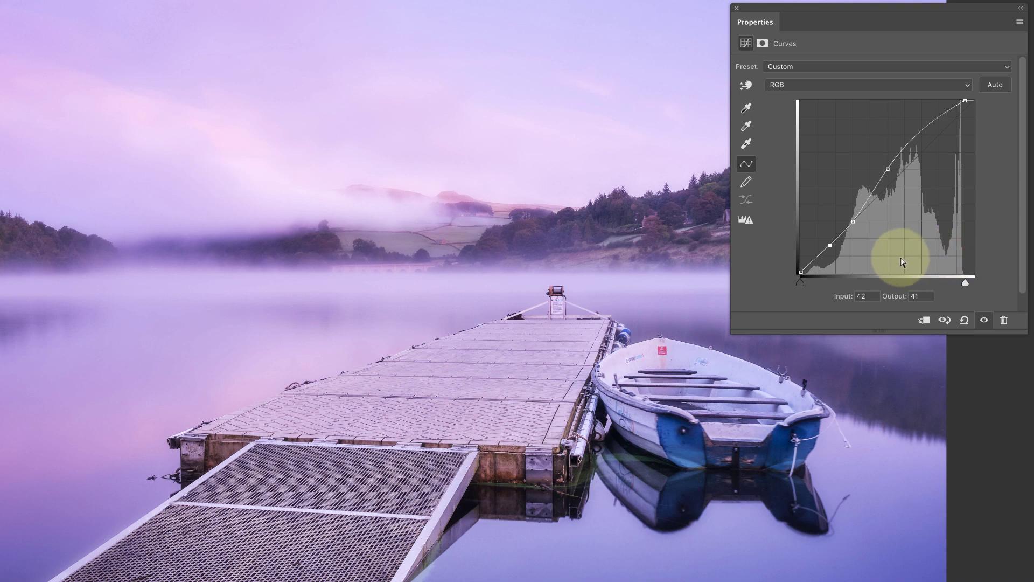
click(852, 224)
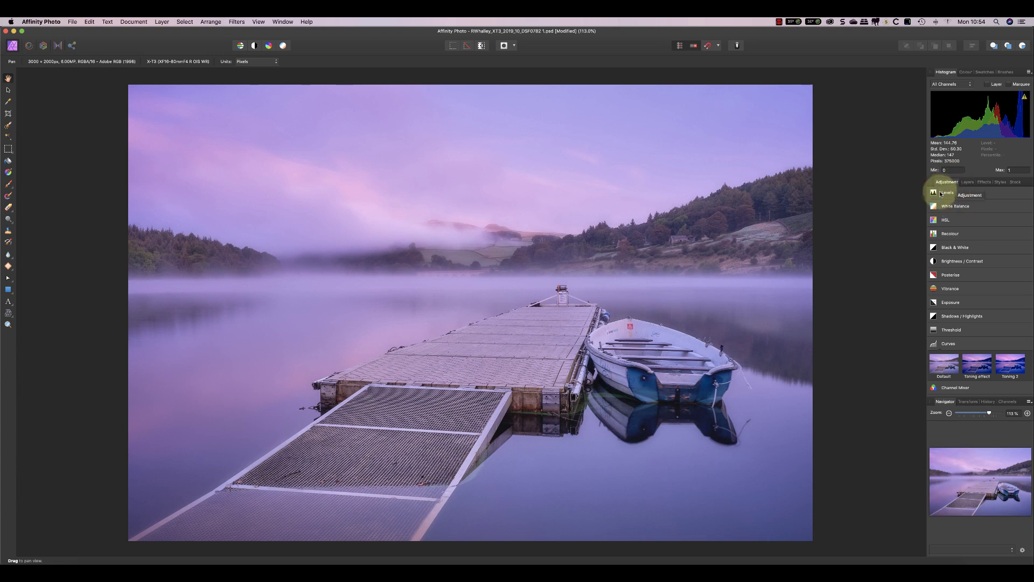
In Affinity Photo, add a default Curves adjustment to the lake photo and keep it on the Master channel.
click(944, 364)
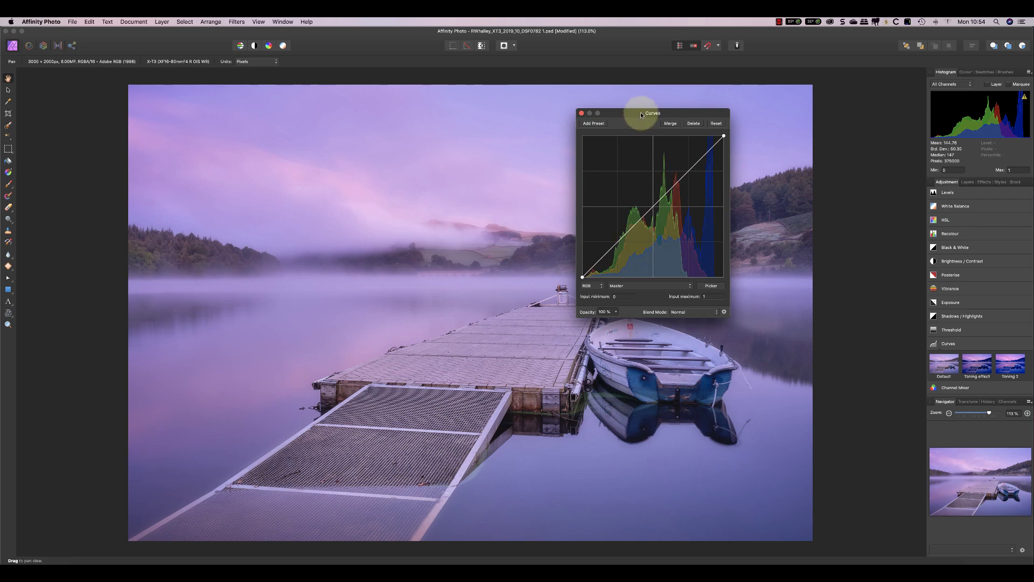
drag(639, 113, 629, 138)
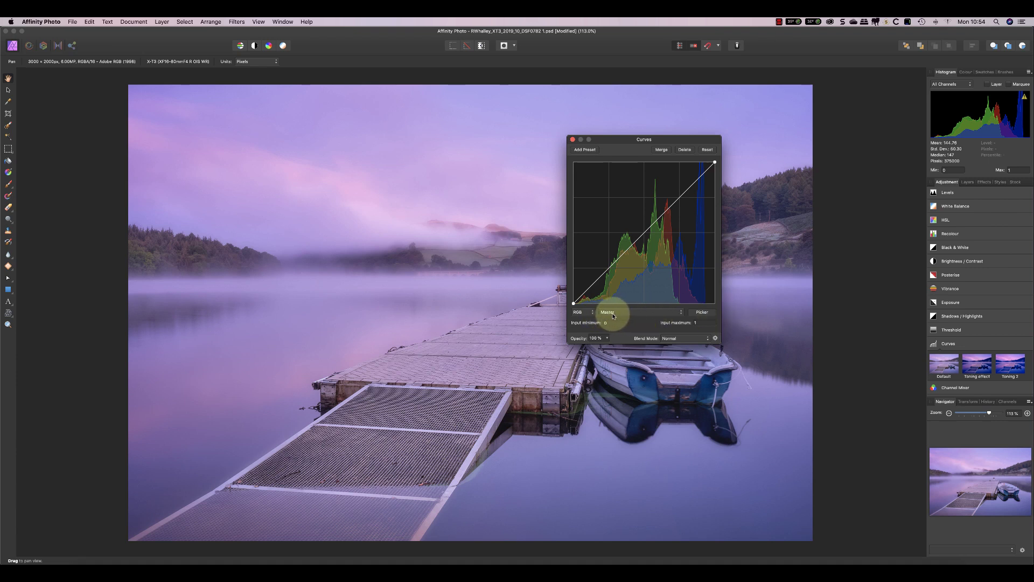
click(675, 312)
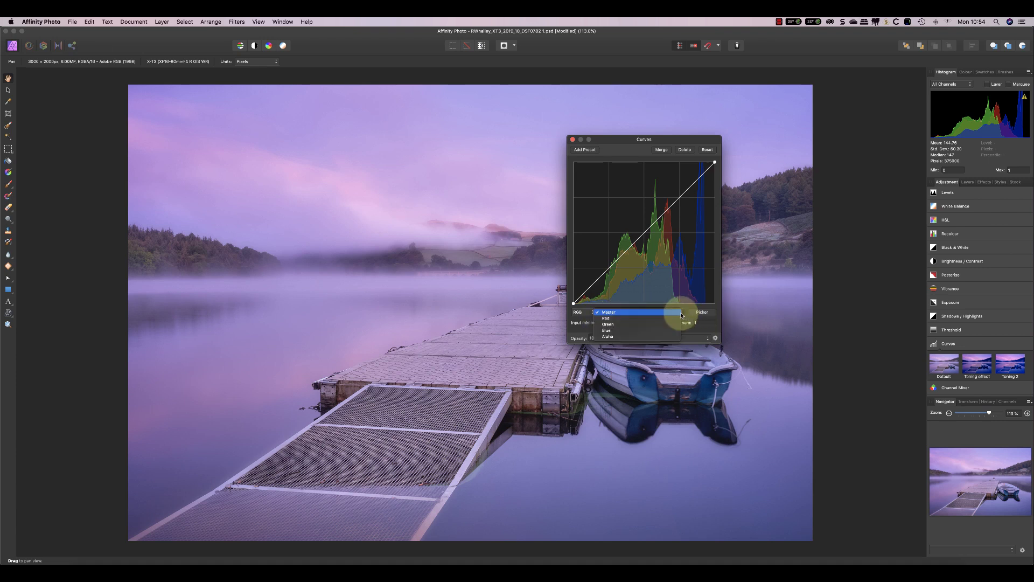
click(608, 313)
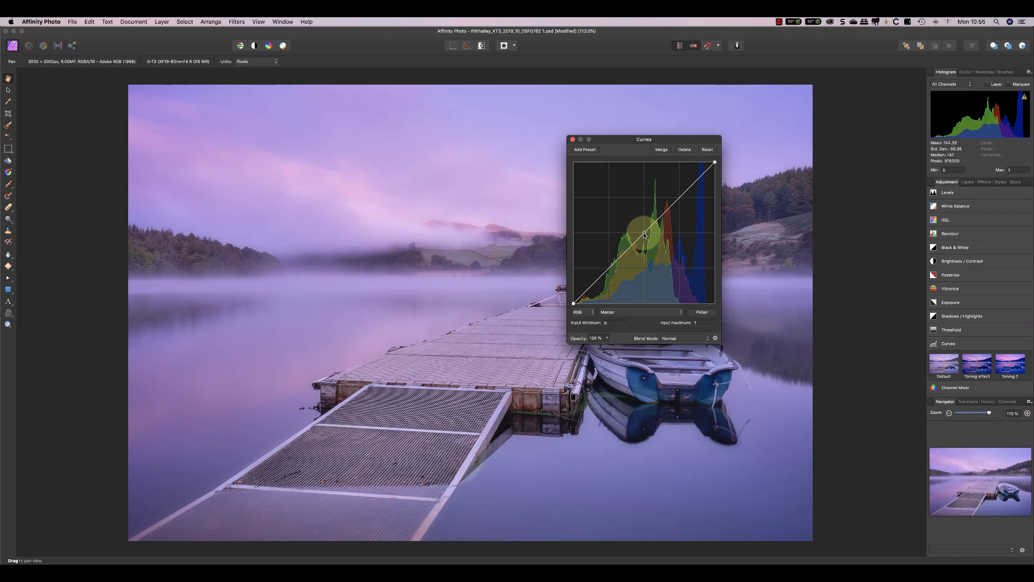
Raise the middle of the Master curve moderately to brighten the midtones and pull the white point slightly inward.
drag(644, 227, 645, 221)
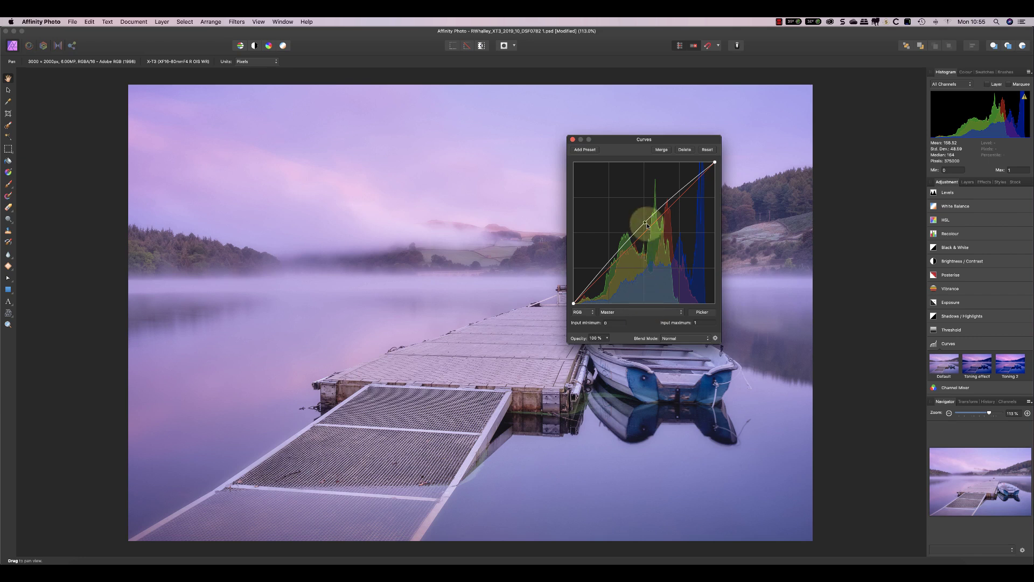
drag(644, 223, 645, 219)
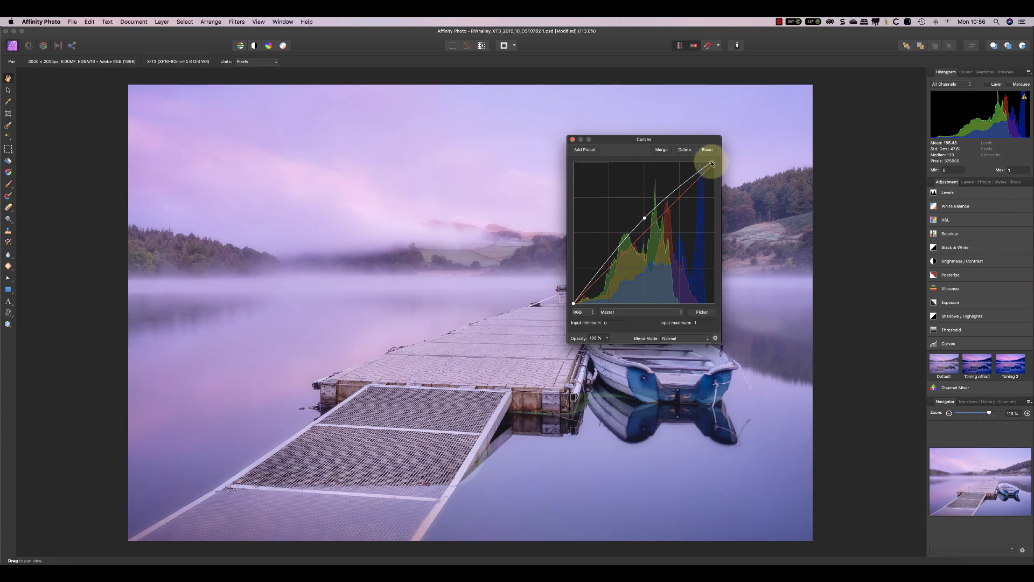
drag(708, 163, 711, 161)
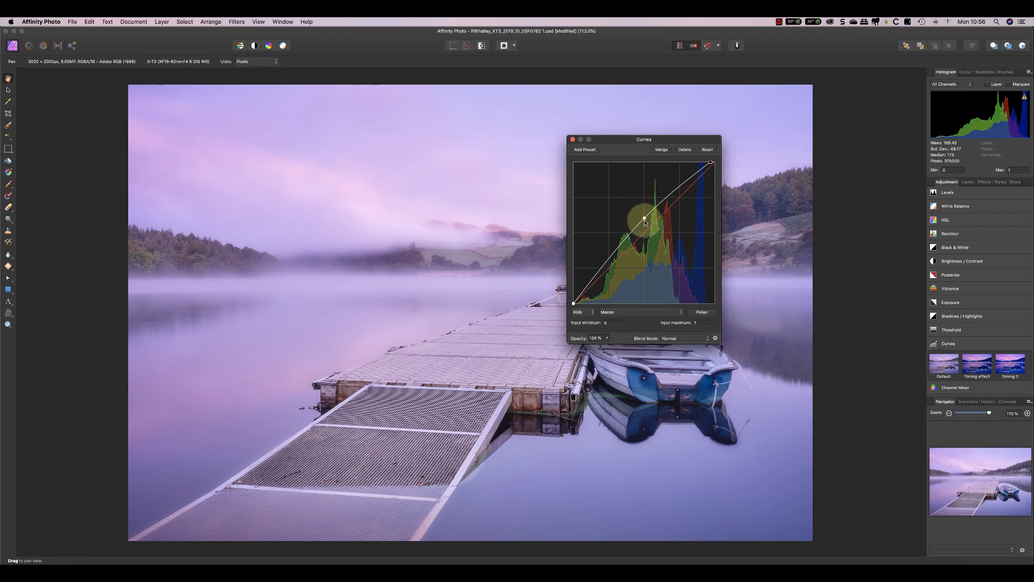
Close the Curves adjustment dialog in Affinity Photo, keeping the brightened Master curve.
click(573, 140)
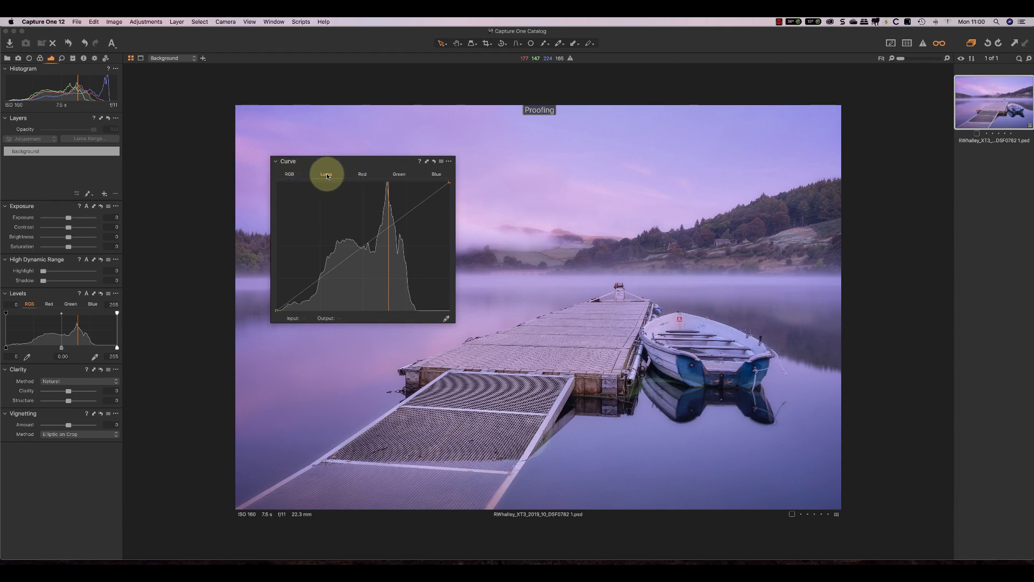
In Capture One, examine the Red, Green, Blue and Luma channels of the Curve tool for the lake photo.
click(363, 173)
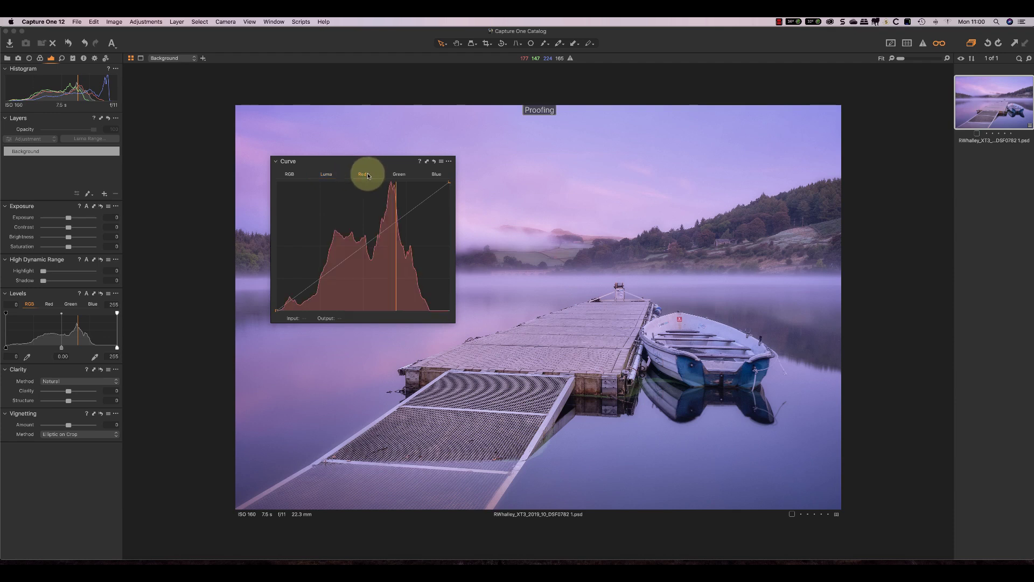
click(399, 174)
click(437, 175)
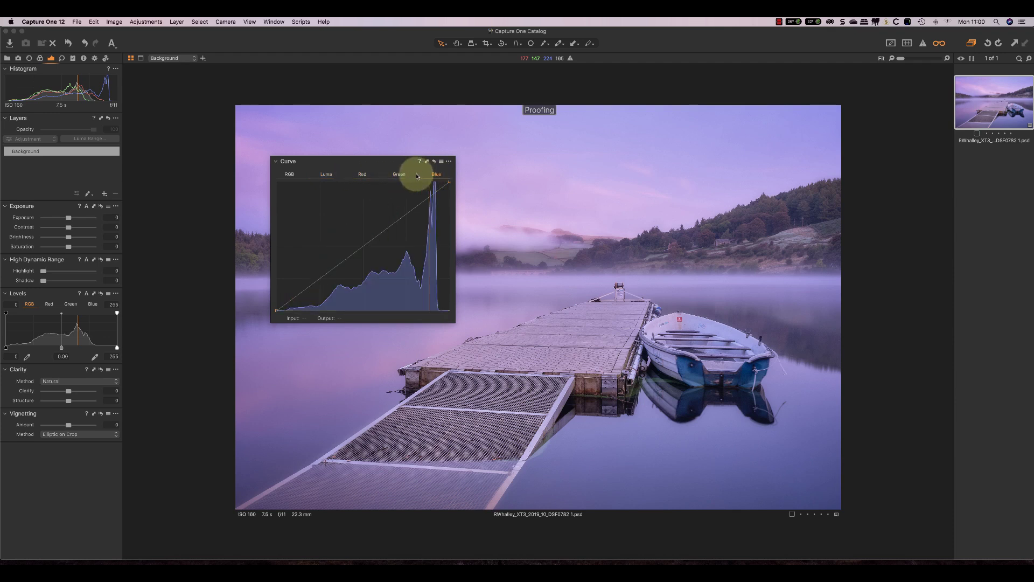
click(329, 176)
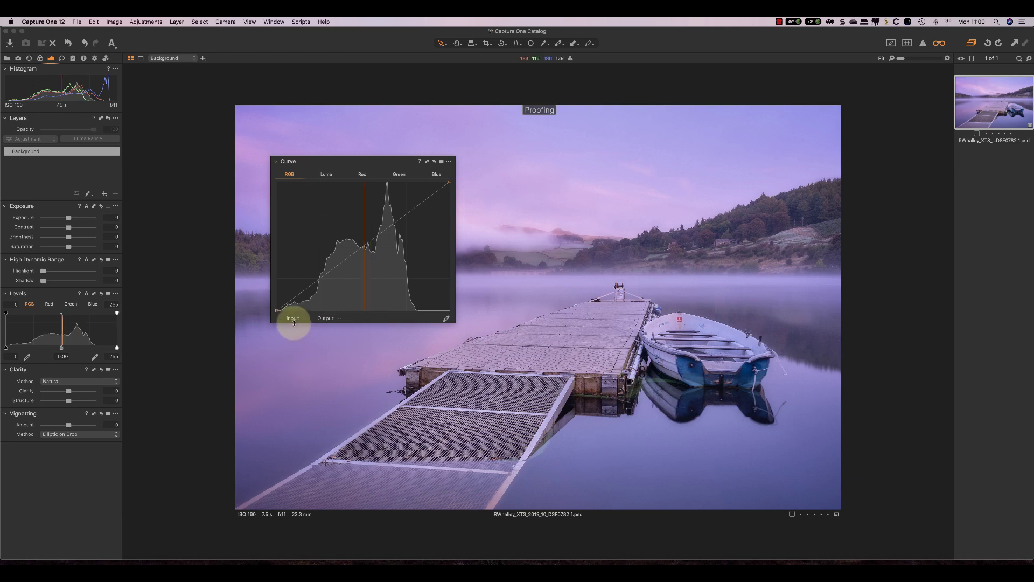
Activate the curve point picker and raise the middle of the RGB curve to about input 128, output 153.
click(446, 319)
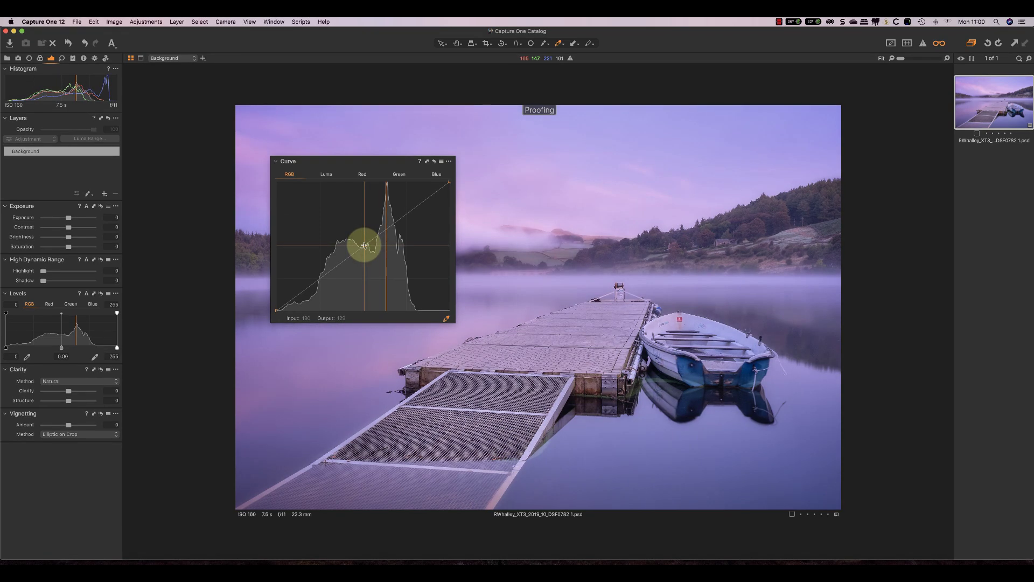
drag(363, 245, 363, 233)
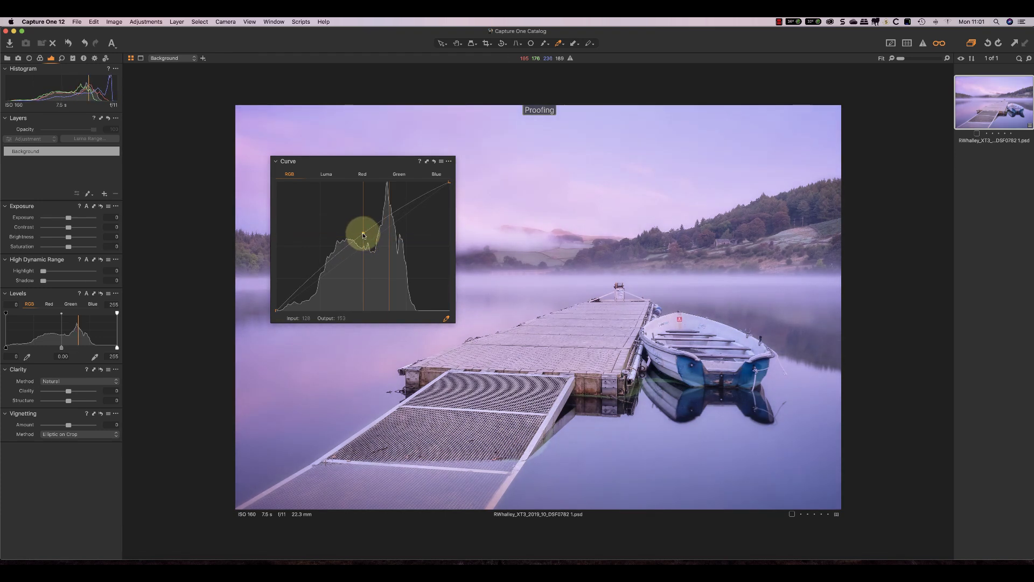